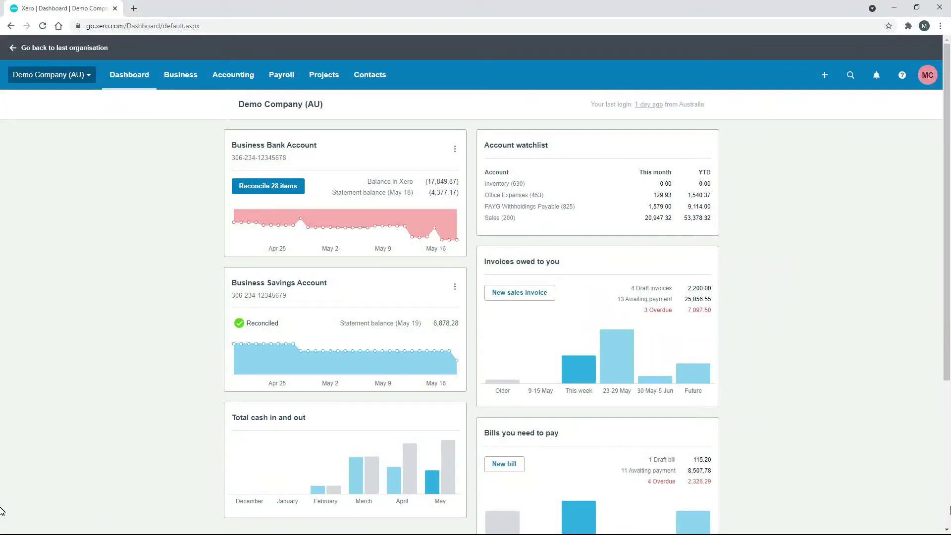
Step: Post the draft pay run for the fortnight ending 14 May 2021 from Payroll > Pay employees
click(282, 76)
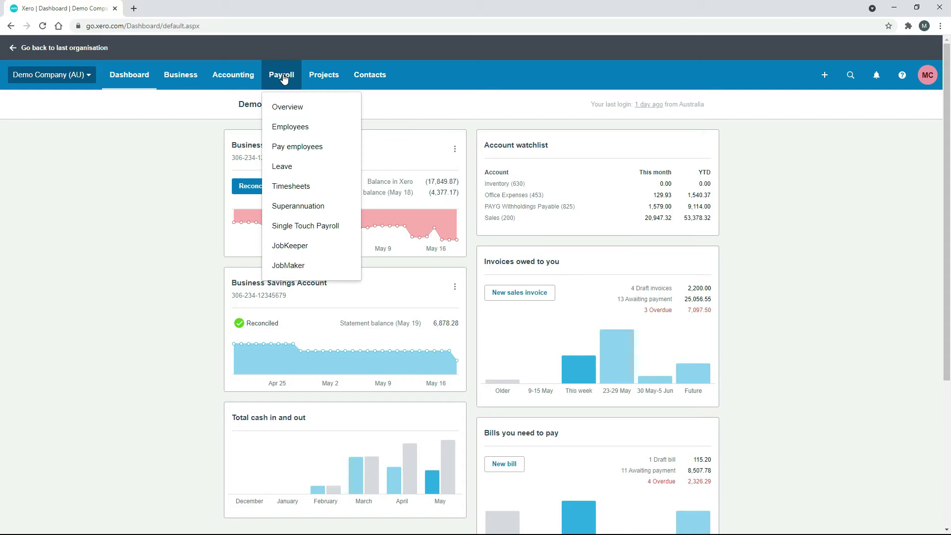
click(303, 148)
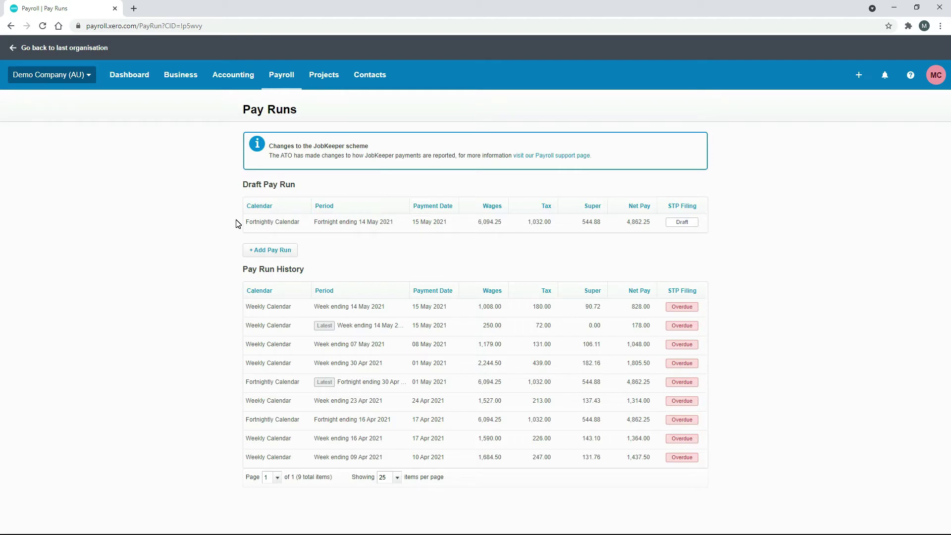
click(385, 227)
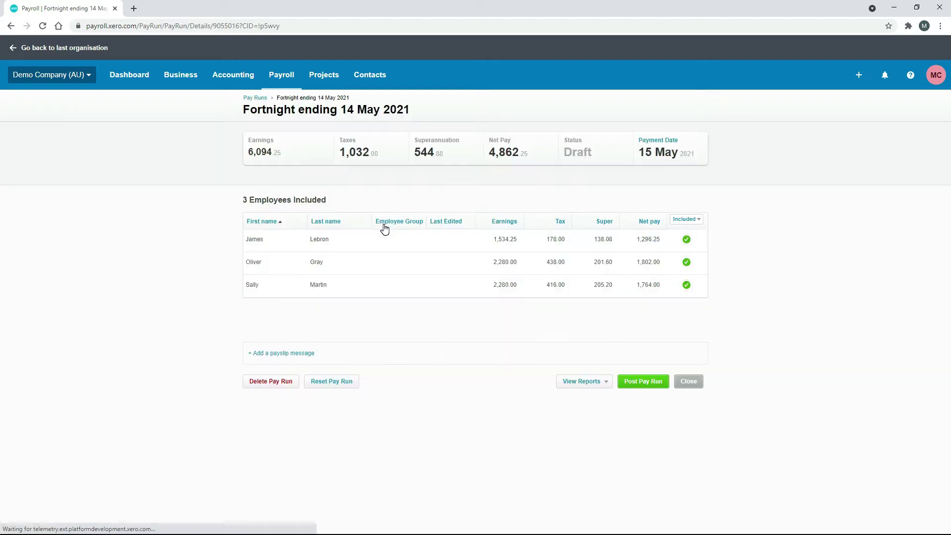
click(645, 381)
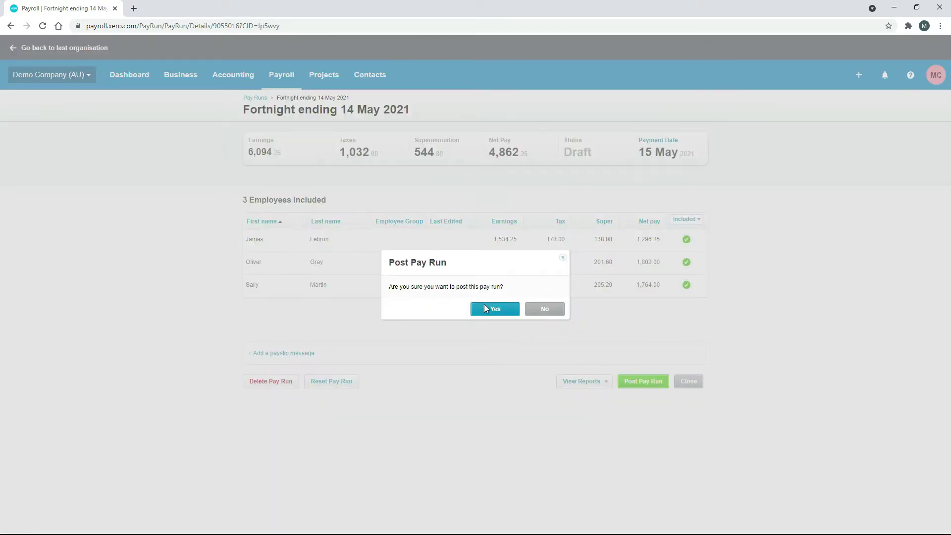
click(484, 305)
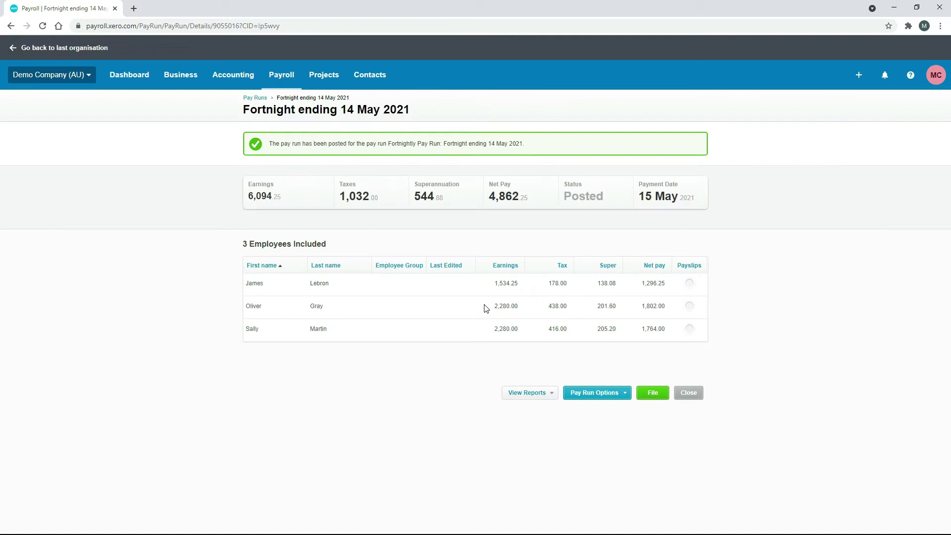
Step: Open the Pay Run Journal from View Reports, then return to the posted pay run tab
click(549, 394)
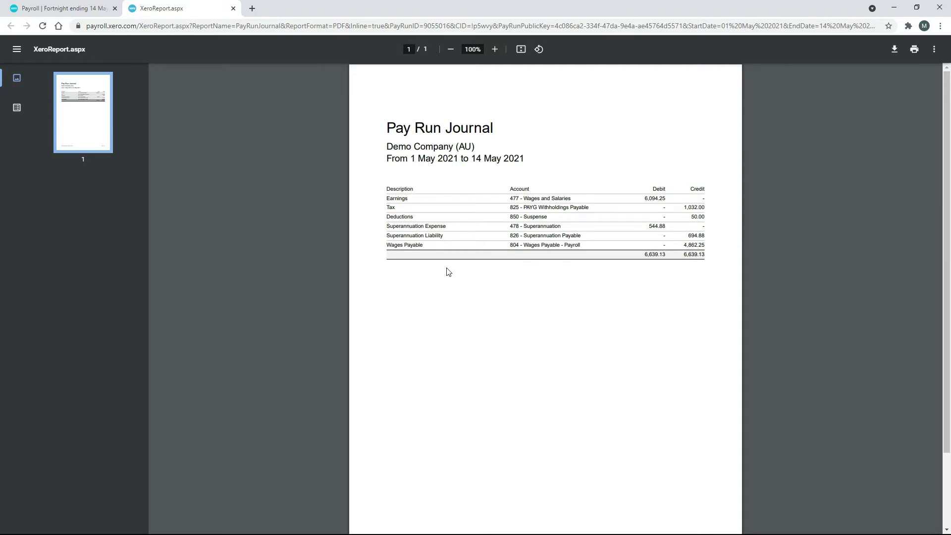
click(73, 6)
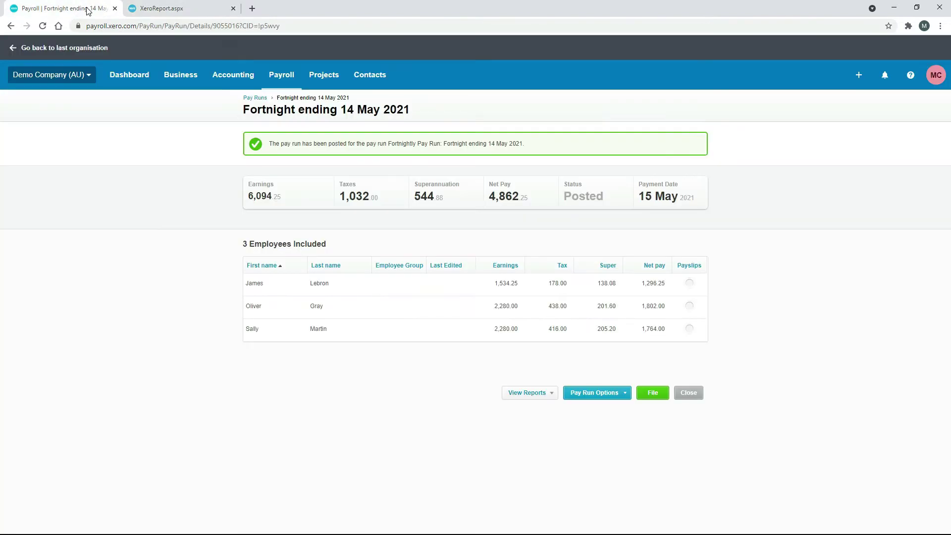
Step: Duplicate the pay run tab and open the Account Transactions report there
right_click(87, 10)
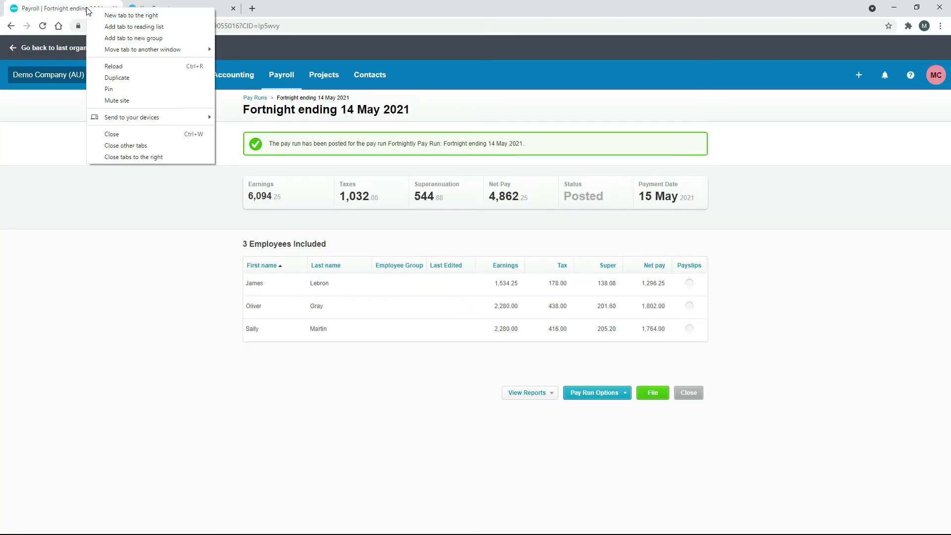
click(135, 77)
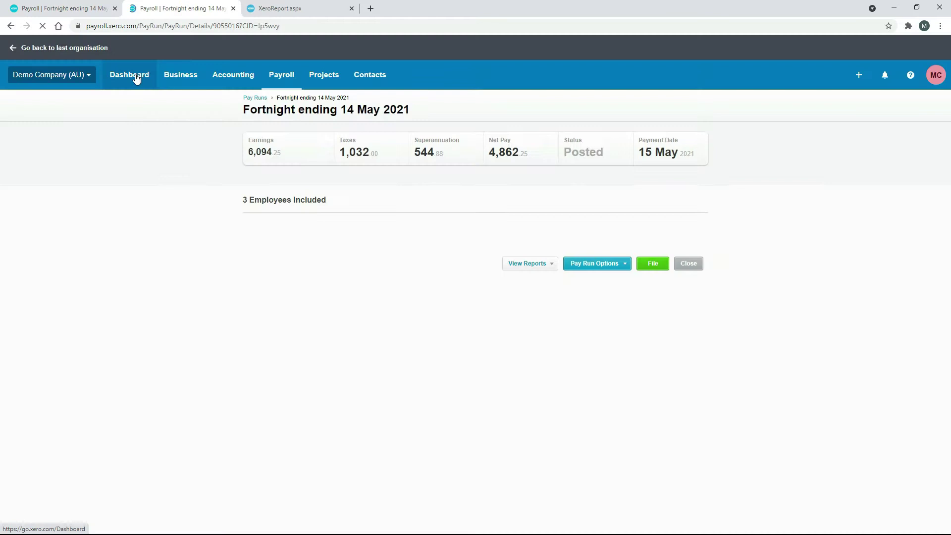
click(239, 75)
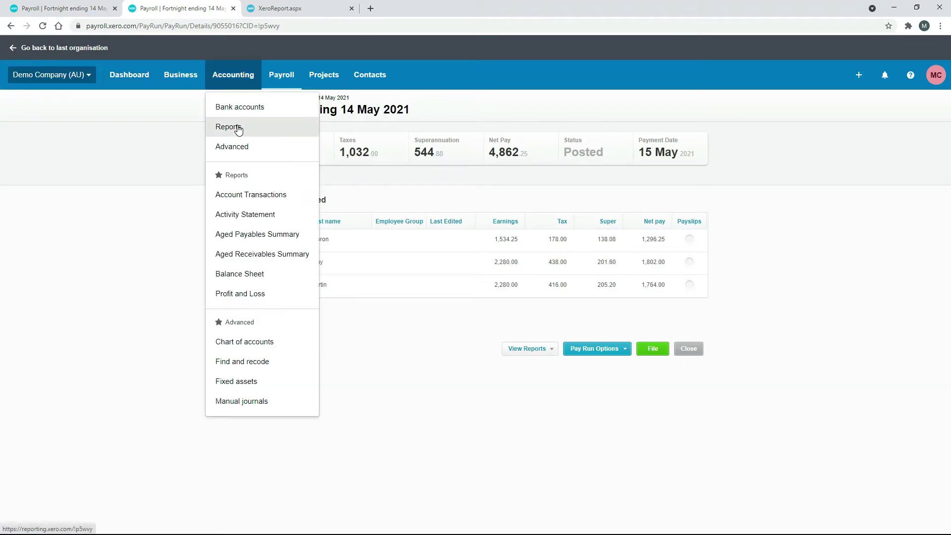
click(261, 198)
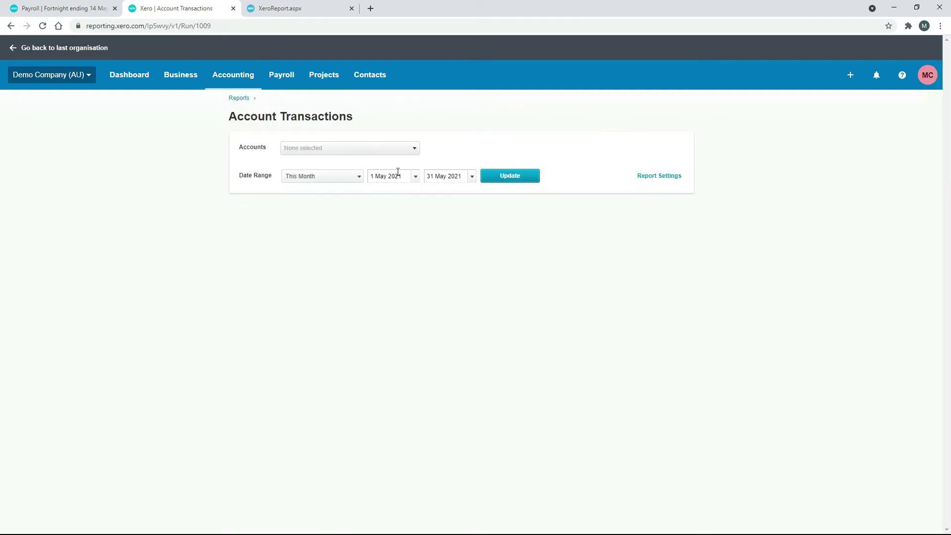
Step: Run Account Transactions for account 804 - Wages Payable - Payroll for May 2021
click(412, 151)
click(377, 164)
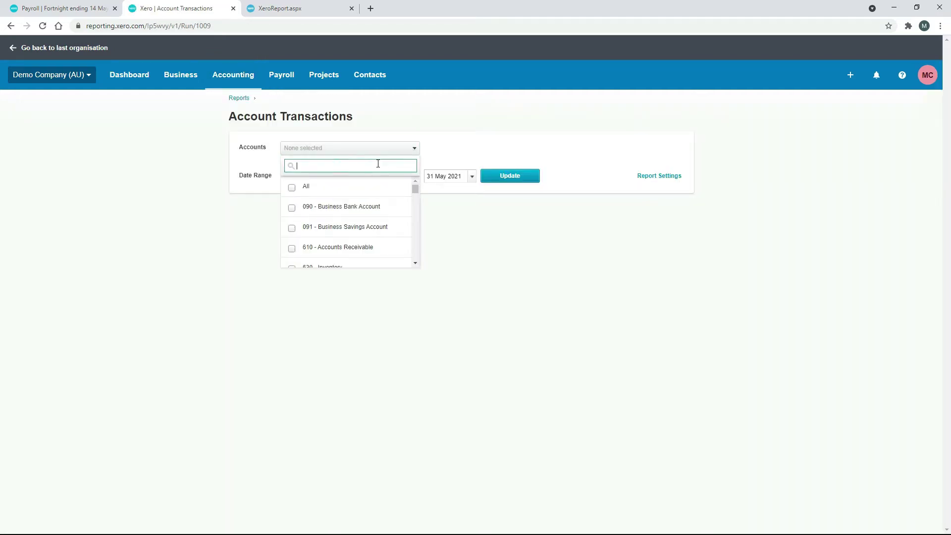
text(804)
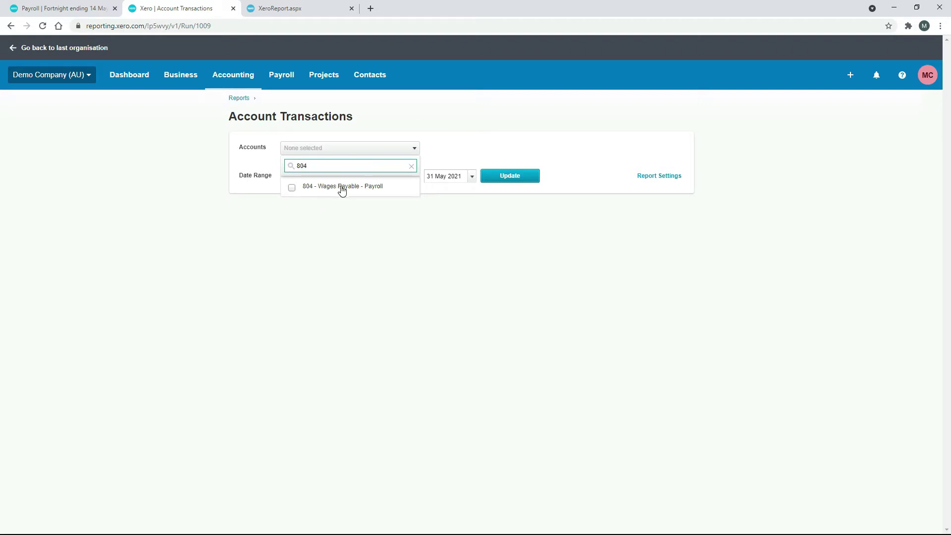
click(291, 188)
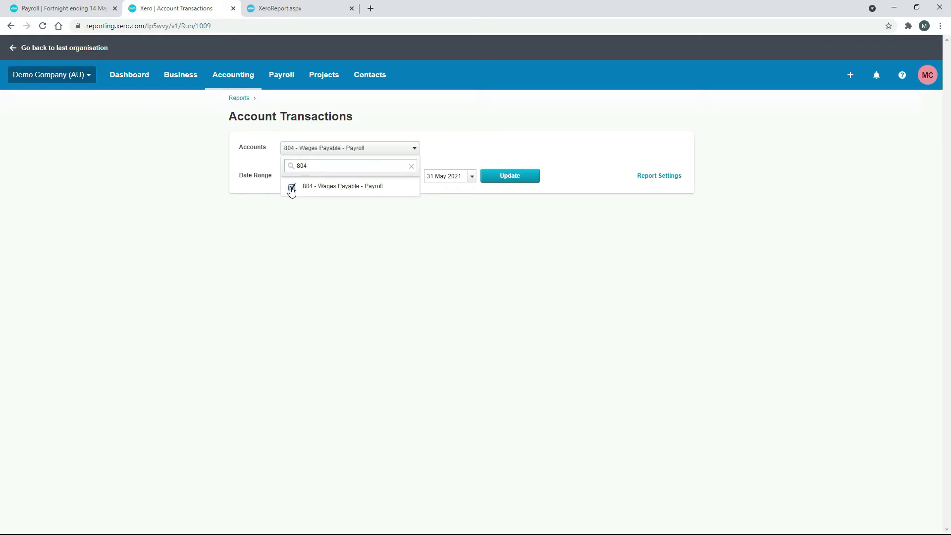
click(376, 210)
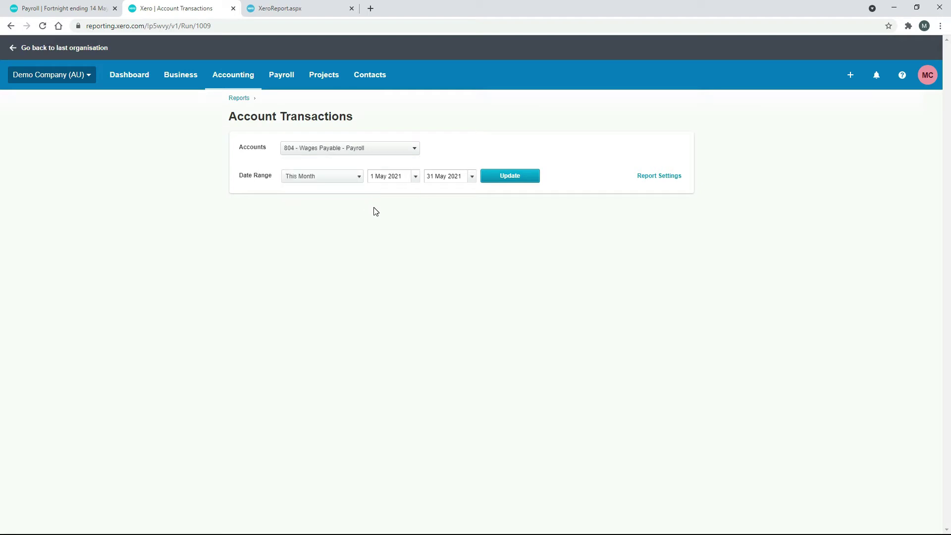
click(516, 179)
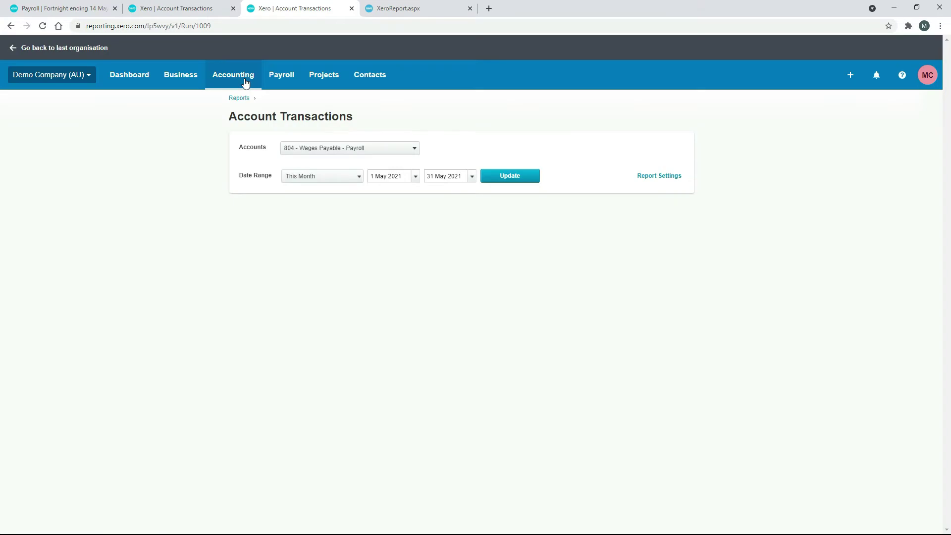
Step: Open Accounting > Bank accounts, checking the Wages Payable figure on the Pay Run Journal
click(245, 83)
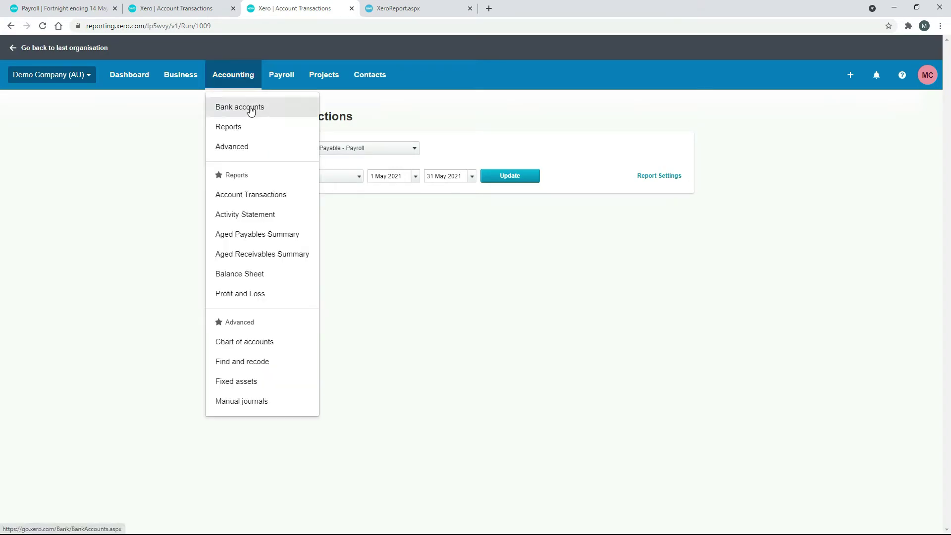
click(251, 108)
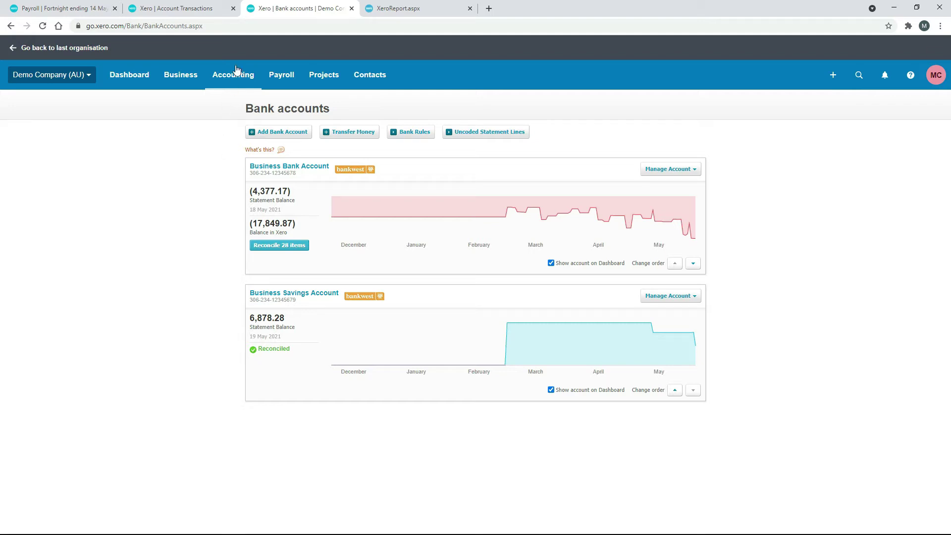
click(403, 11)
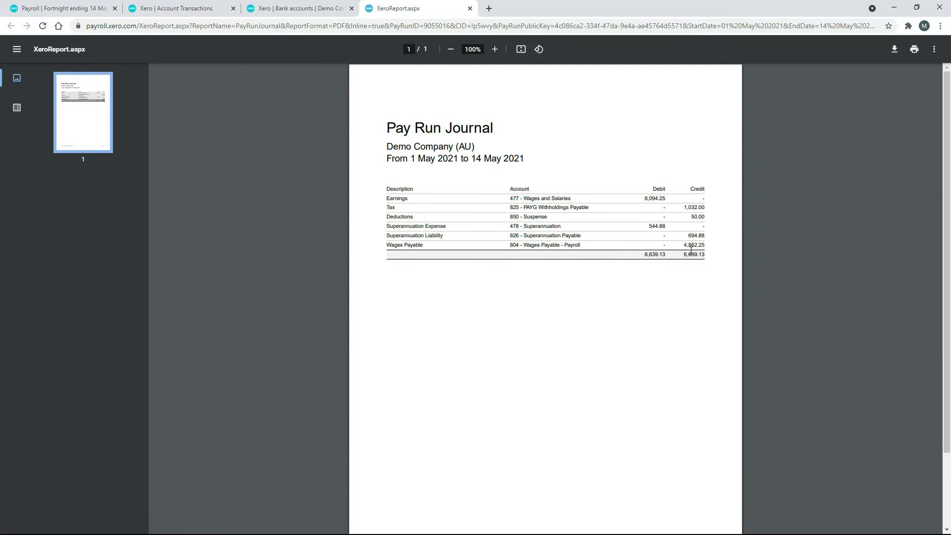
click(307, 10)
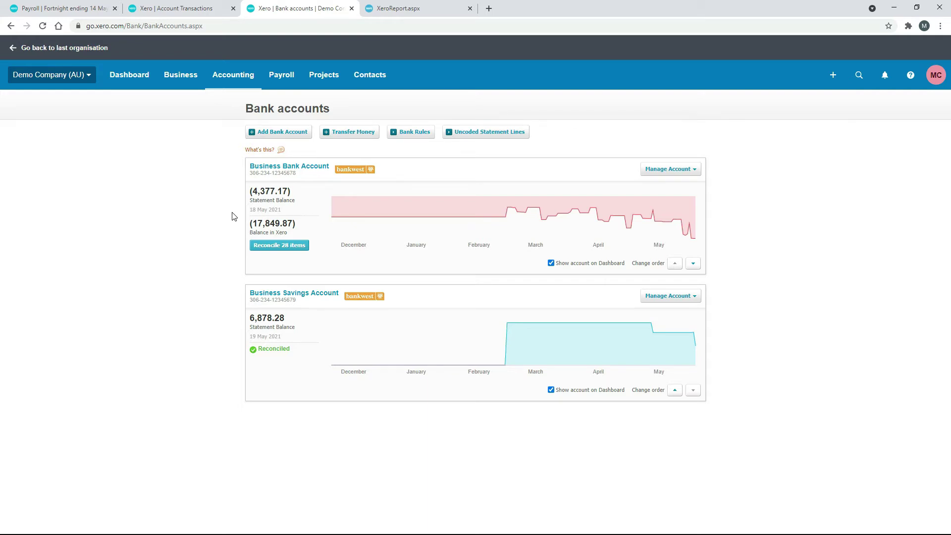
Step: Download StatementImportTemplate.csv from the Business Bank Account's import page and open it
click(310, 168)
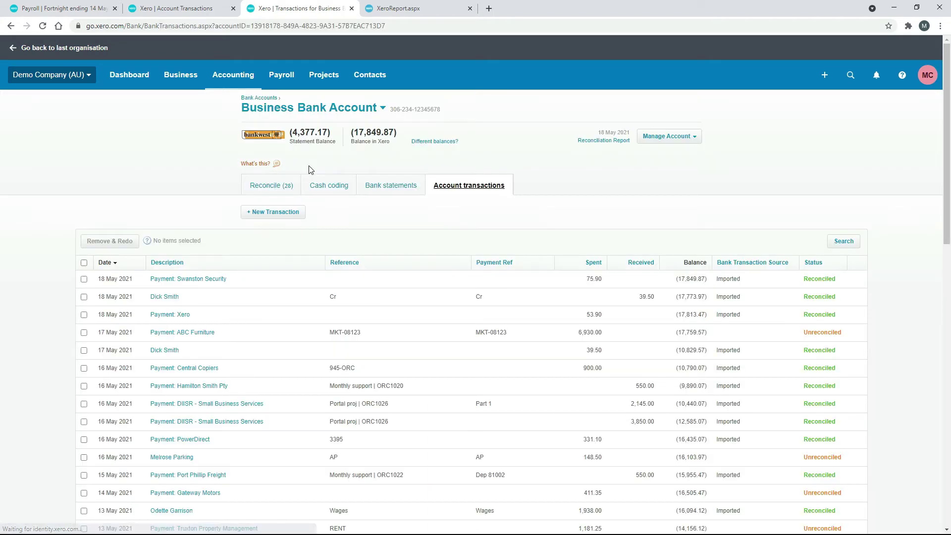
click(695, 140)
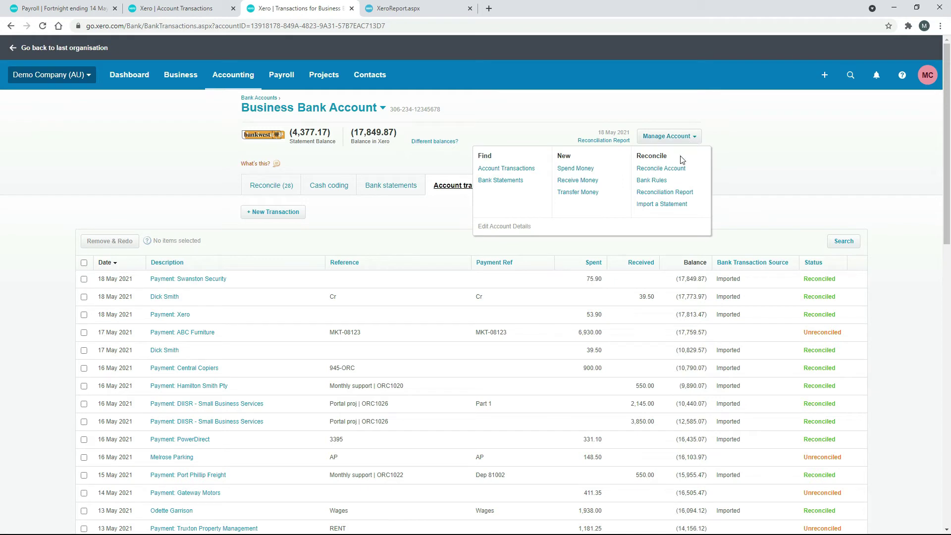
click(666, 205)
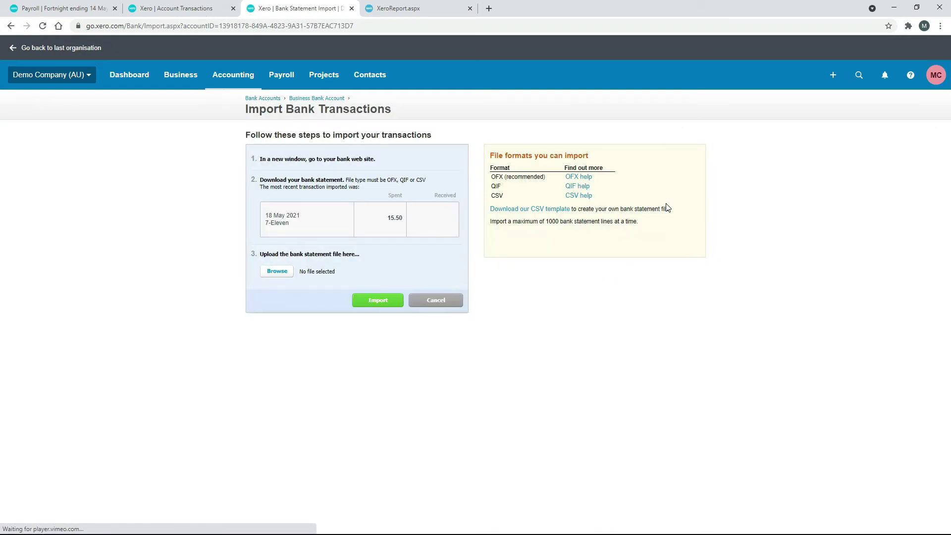
click(532, 209)
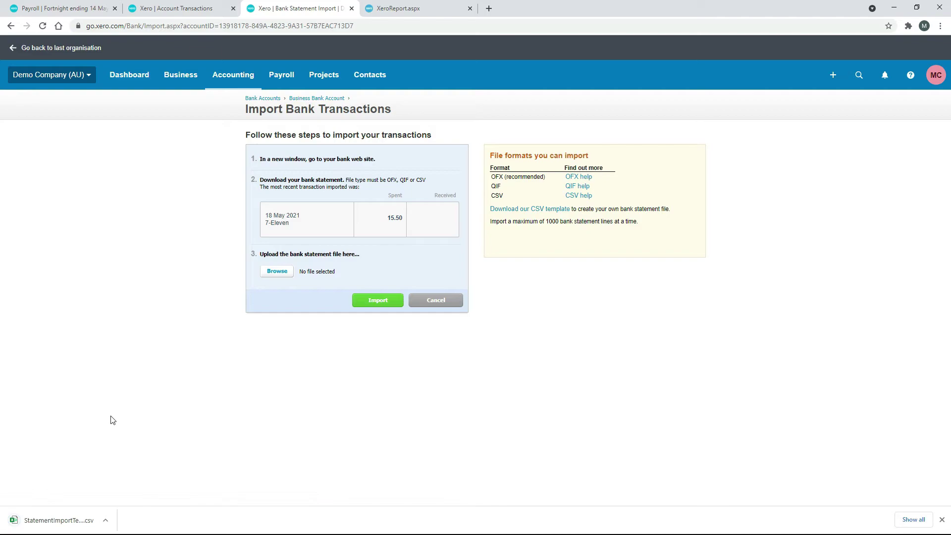
click(58, 526)
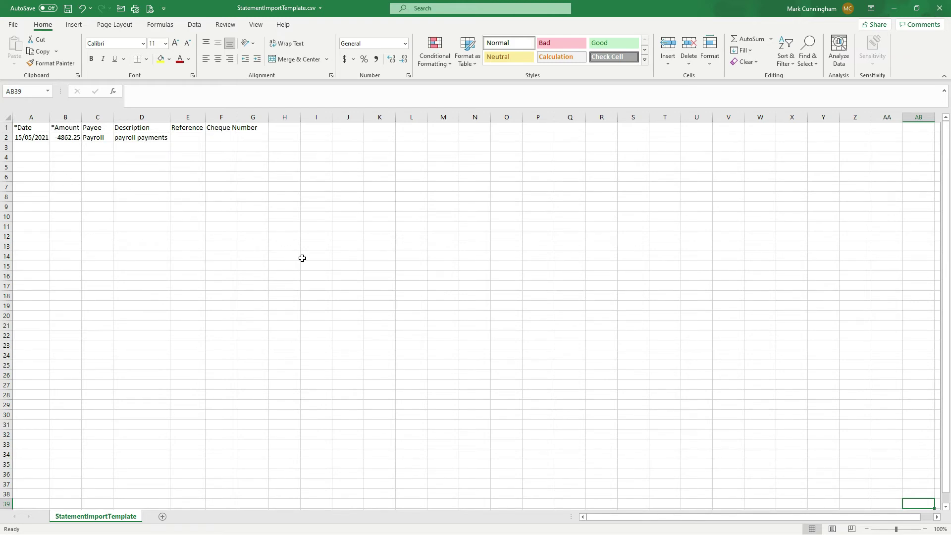
Step: Save StatementImportTemplate.csv with the 15/05/2021 Payroll line of -4862.25
key(ctrl+s)
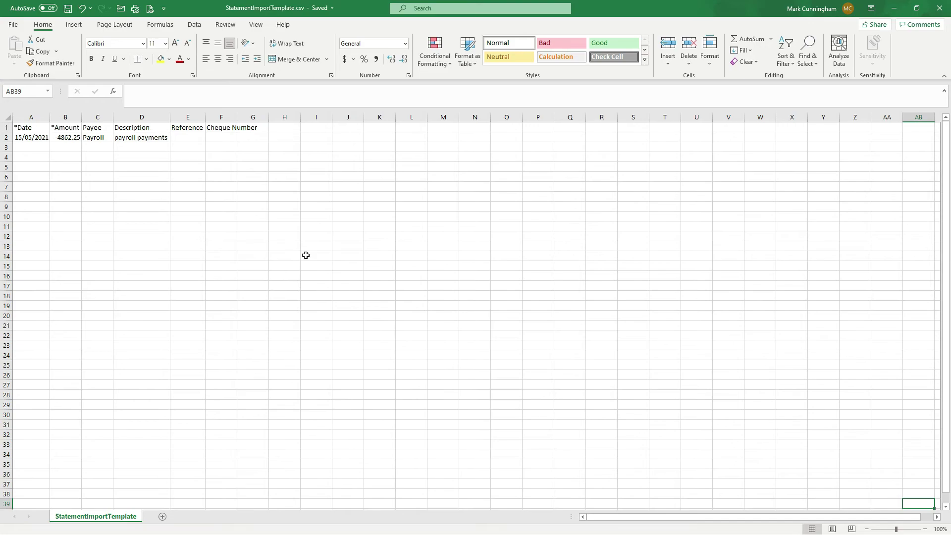
Step: Upload StatementImportTemplate.csv into Business Bank Account, keeping the default field assignments
click(894, 9)
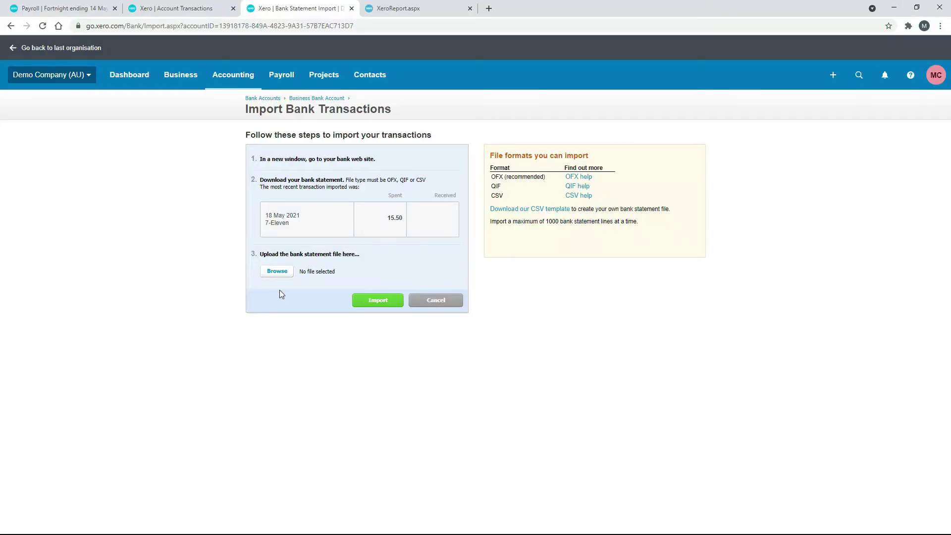
click(277, 272)
click(383, 303)
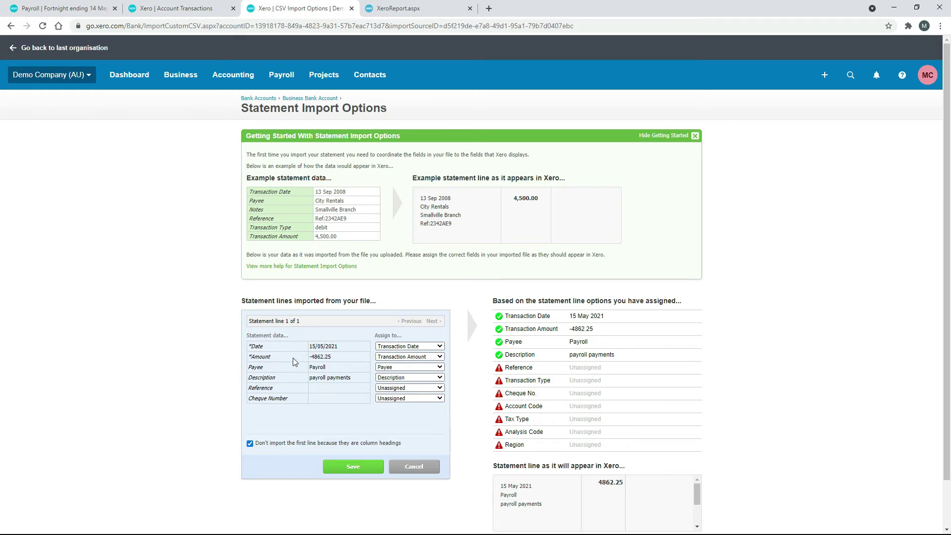
scroll(814, 373, down, 1)
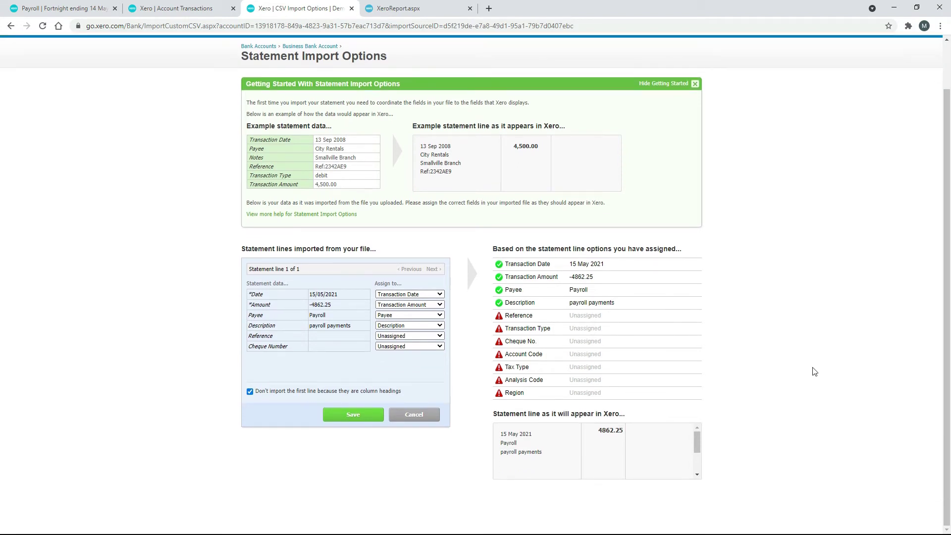
click(367, 415)
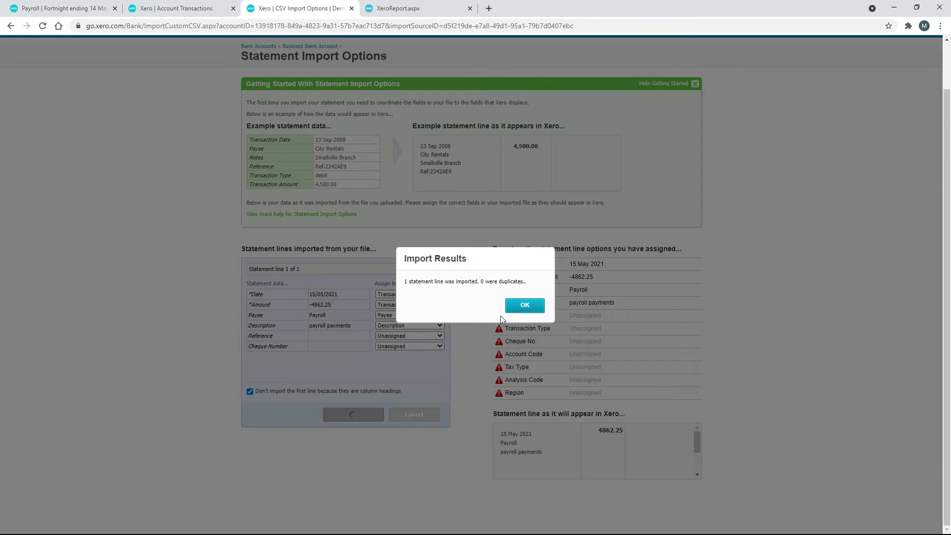
Step: Dismiss the import results and page through the reconcile list to the 15 May Payroll line
click(525, 306)
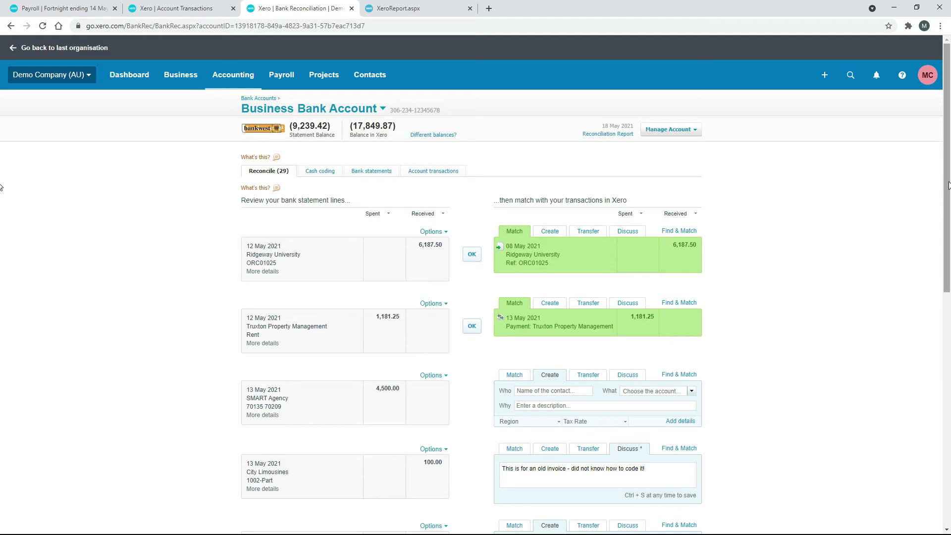
drag(948, 185, 794, 500)
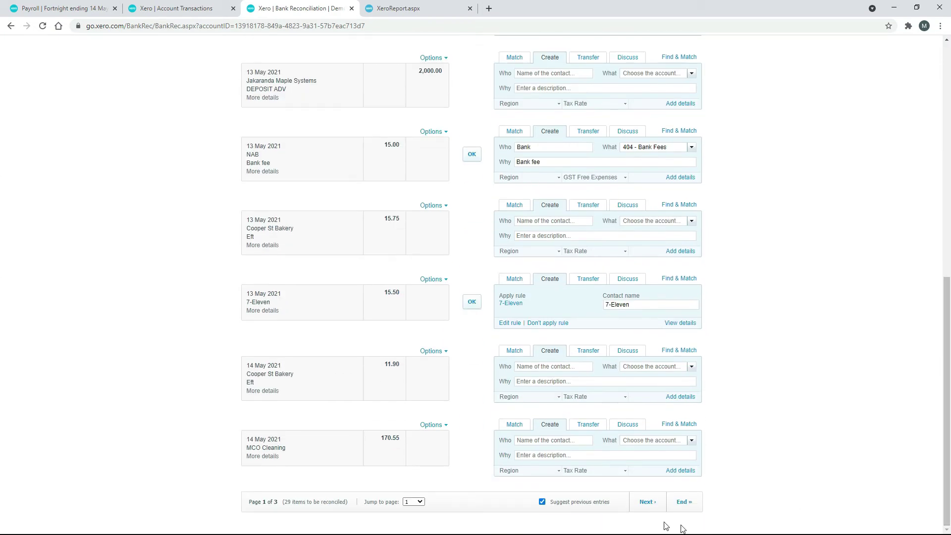
click(648, 506)
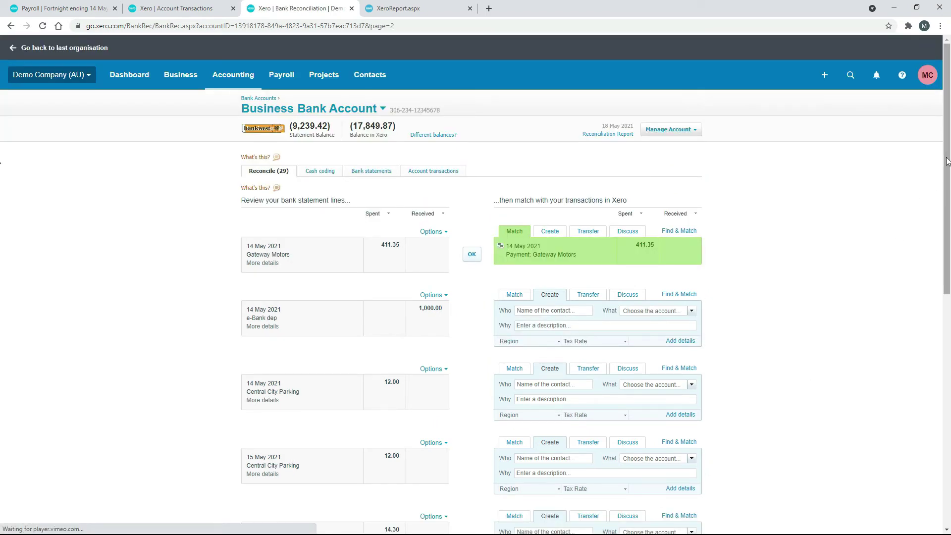
drag(946, 161, 910, 337)
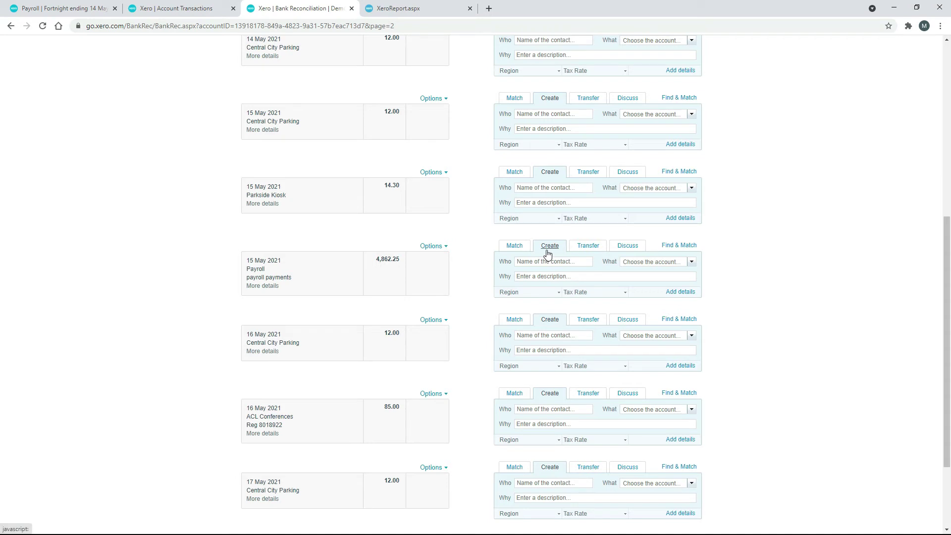
Step: Code the 4,862.25 Payroll line to 804 - Wages Payable after checking the journal, and reconcile it
click(568, 265)
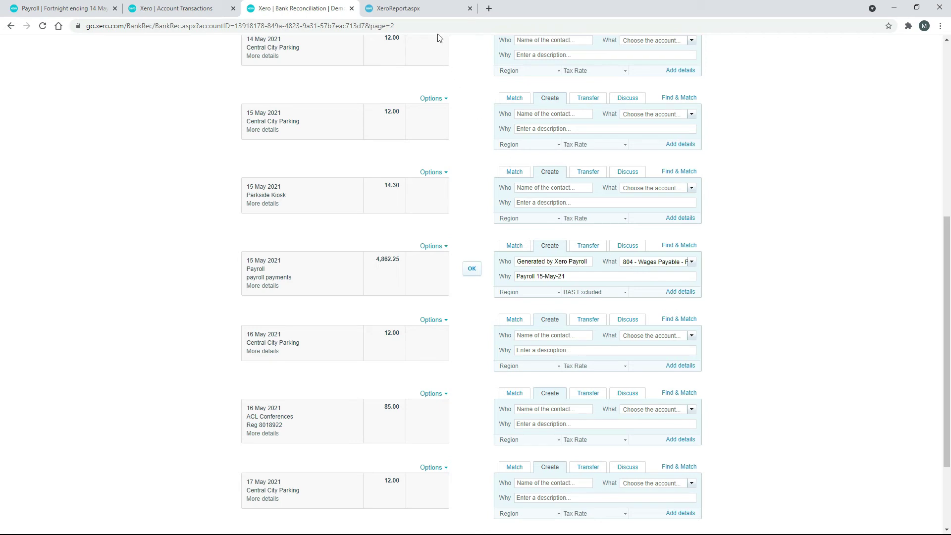
click(406, 9)
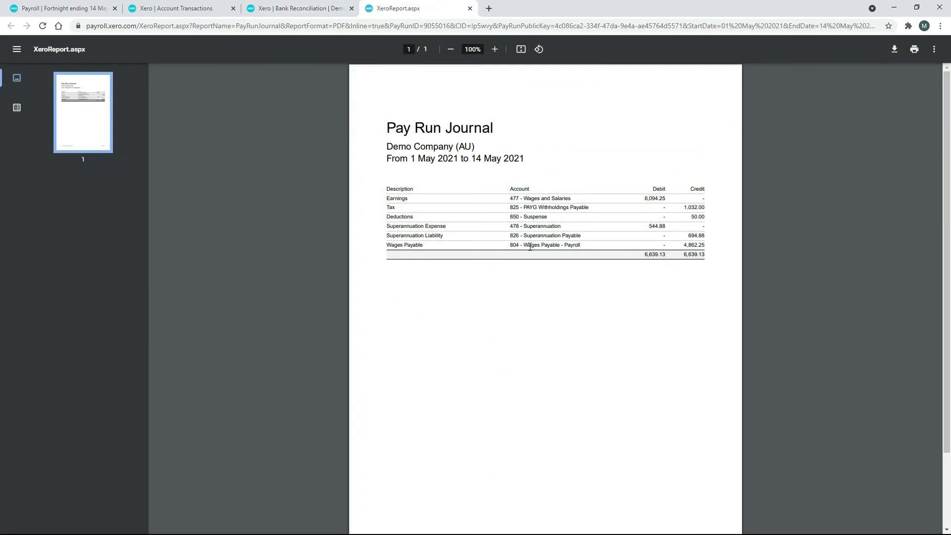
click(303, 11)
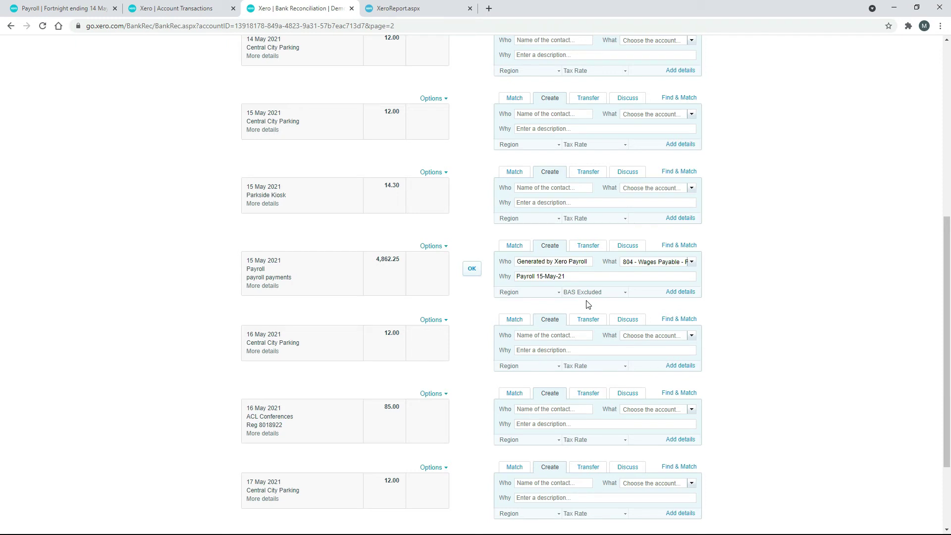
click(471, 270)
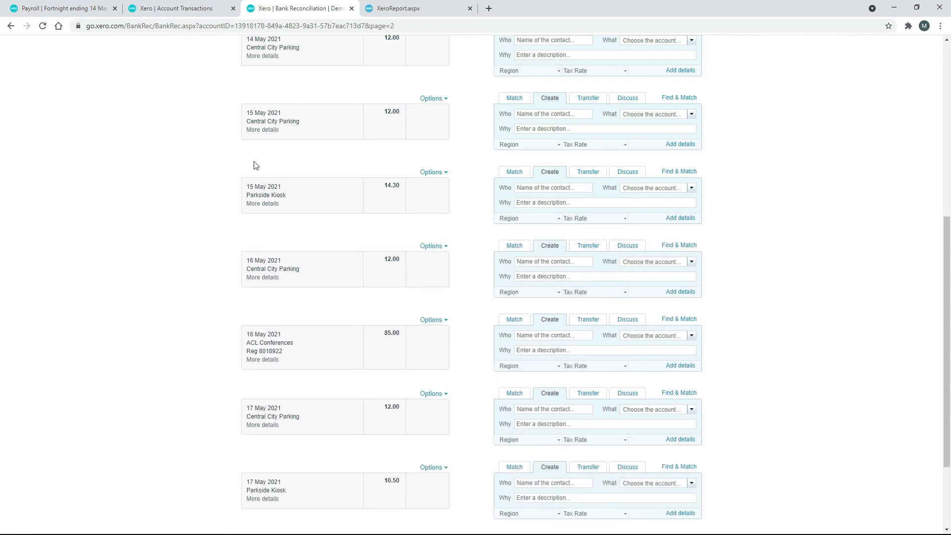
Step: Rerun the Wages Payable - Payroll report to show the 4,862.25 Spend Money debit
click(198, 11)
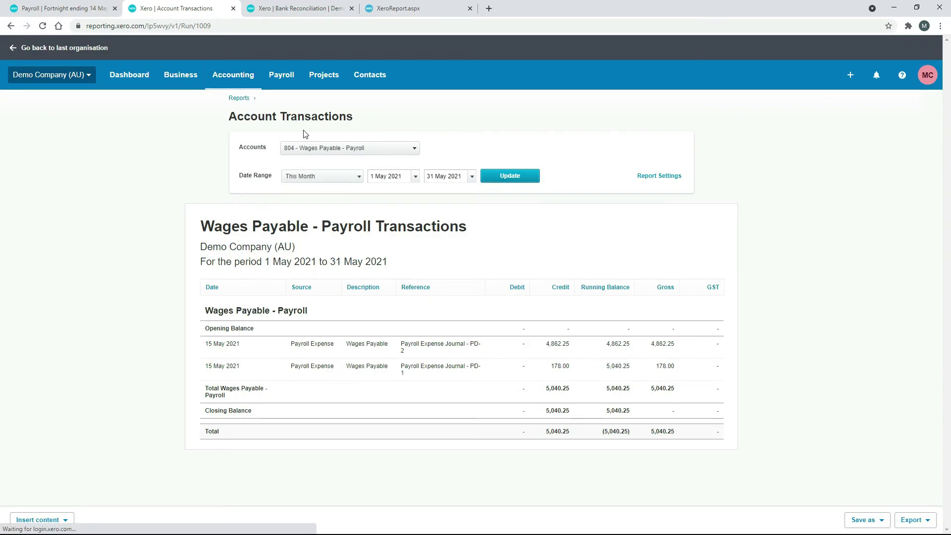
click(514, 179)
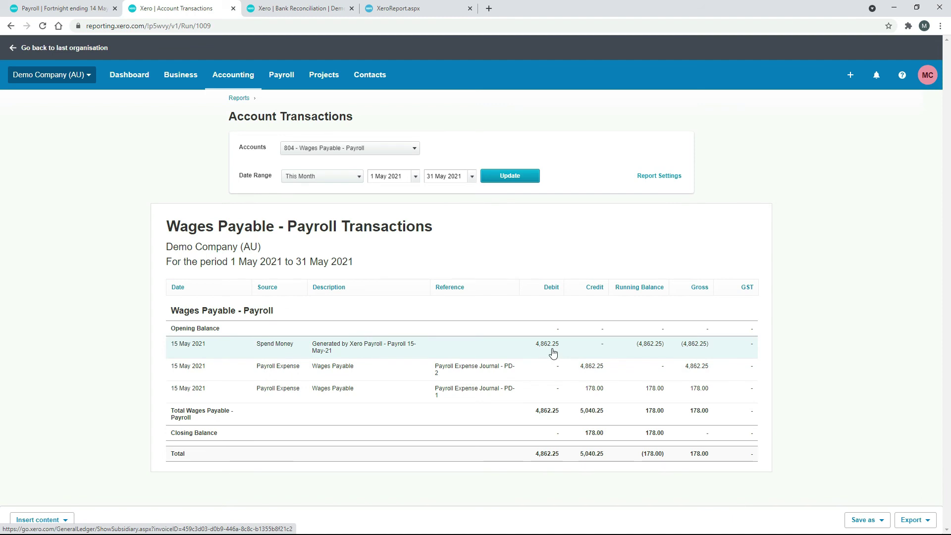
Step: Compare the Pay Run Journal, reconciliation list and Wages Payable report against the 14 May 2021 pay run's 4,862.25 net pay
click(412, 10)
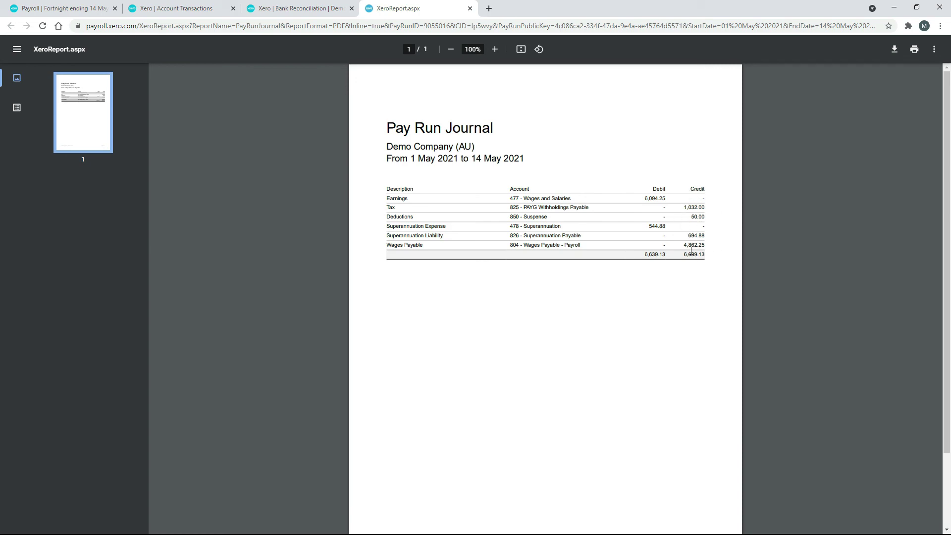
click(321, 9)
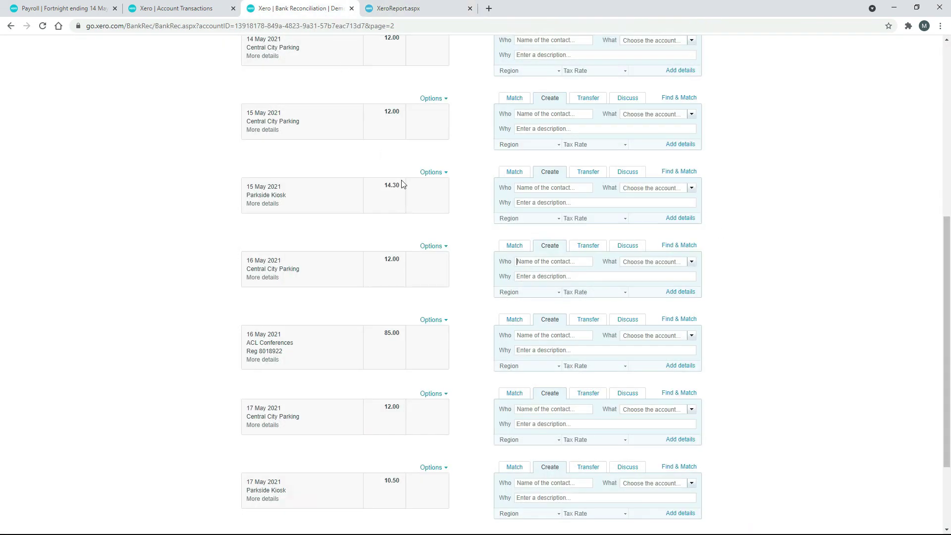
click(225, 8)
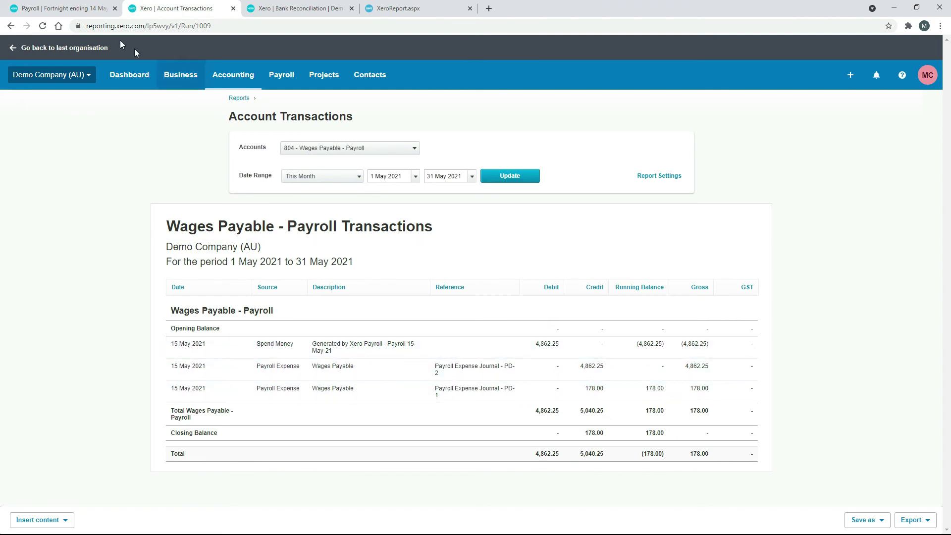
click(277, 8)
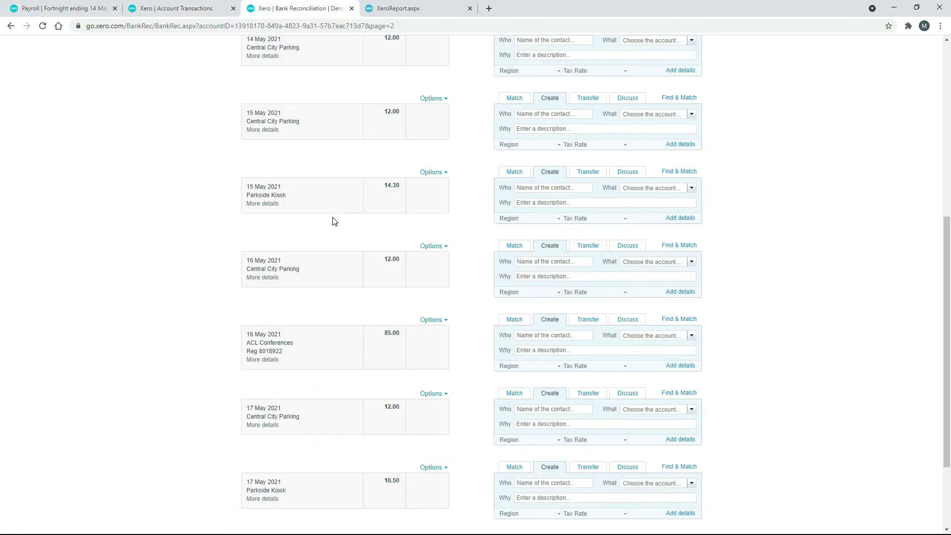
click(97, 8)
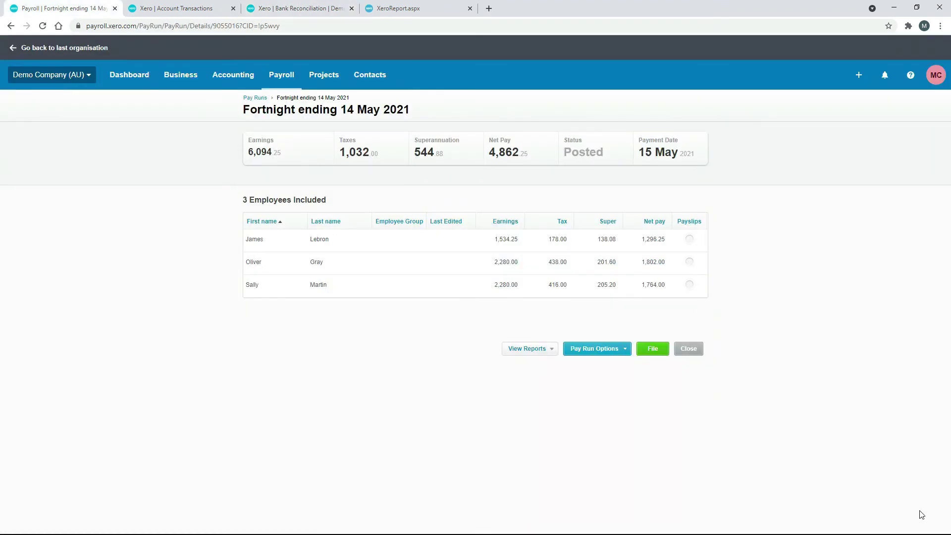
Step: Return to the 1–14 May 2021 Pay Run Journal PDF, which credits Wages Payable 4,862.25
click(421, 12)
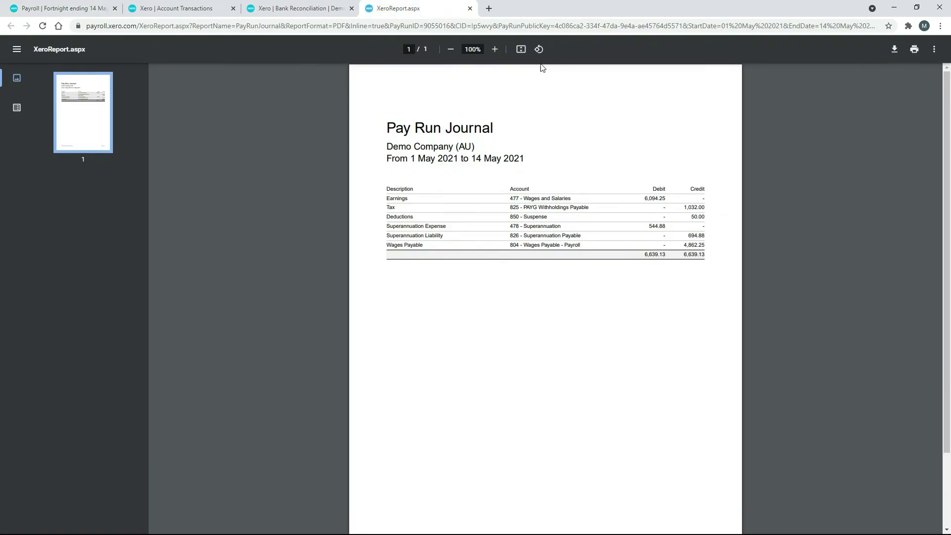